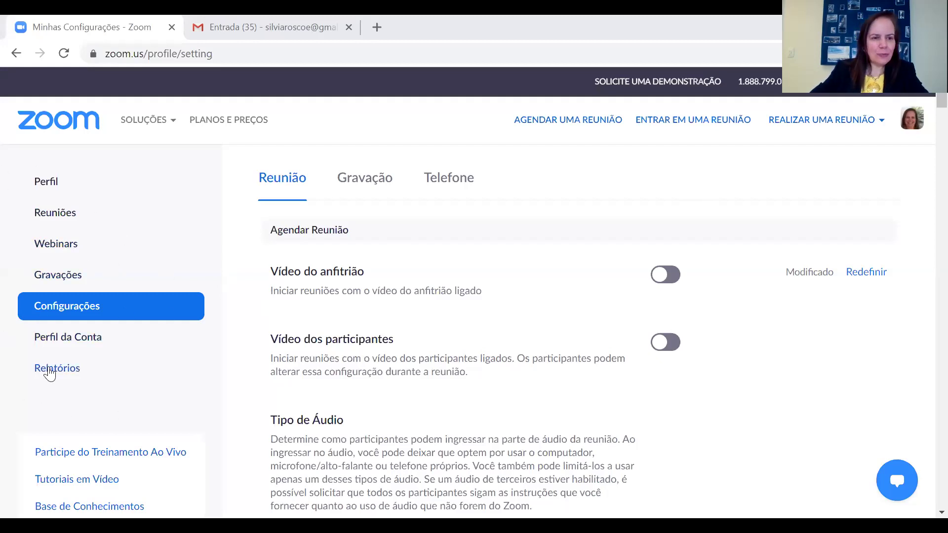
# Look through the meeting settings of the account, from scheduling options down to the advanced in-meeting section
pyautogui.click(68, 309)
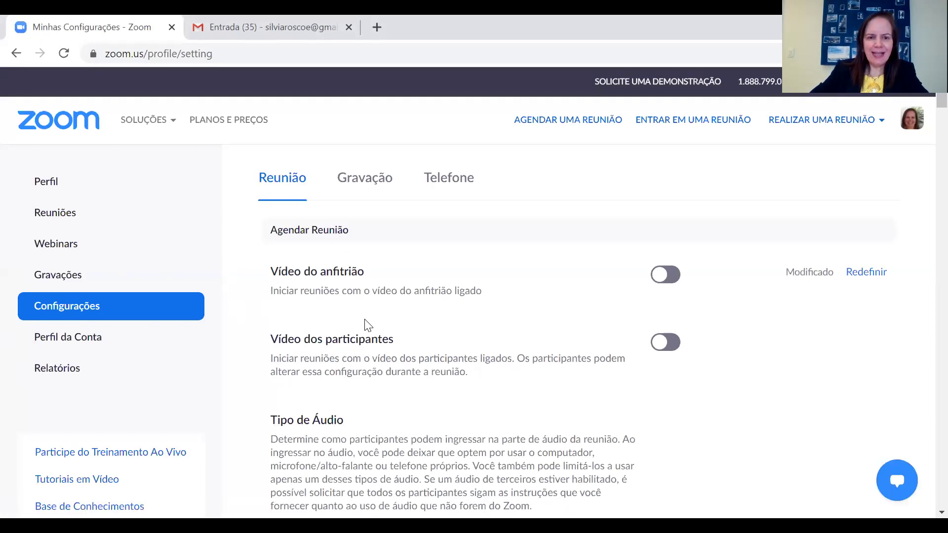
pyautogui.scroll(-3, 365, 319)
pyautogui.scroll(-10, 364, 319)
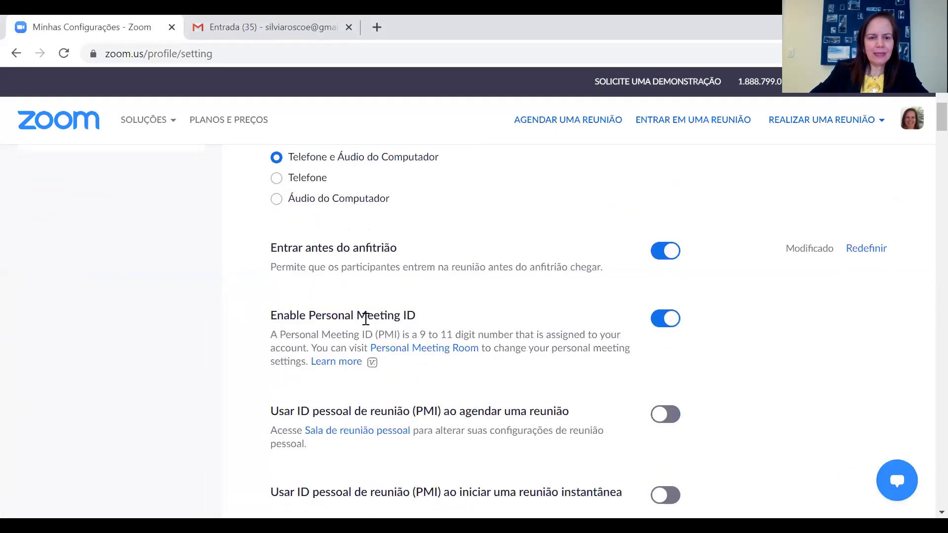
pyautogui.scroll(-12, 365, 319)
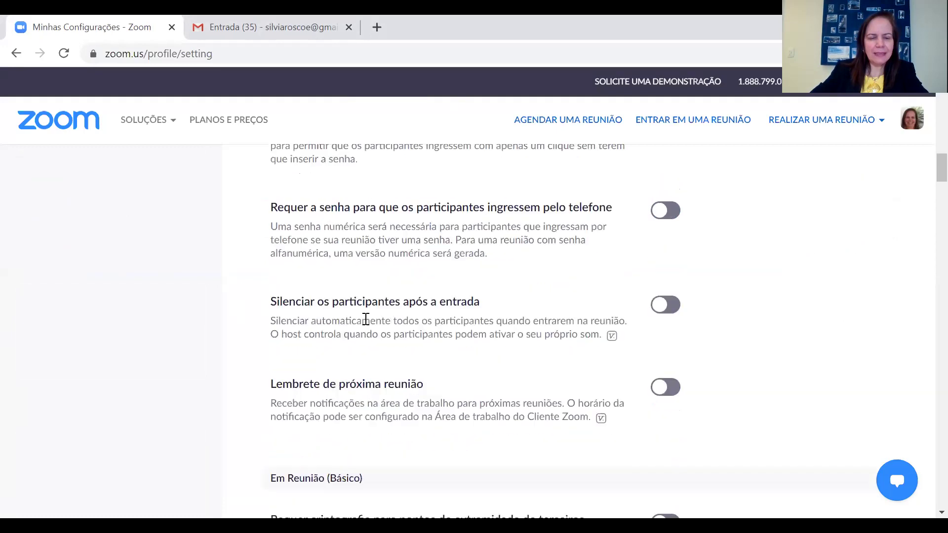
pyautogui.scroll(-7, 364, 319)
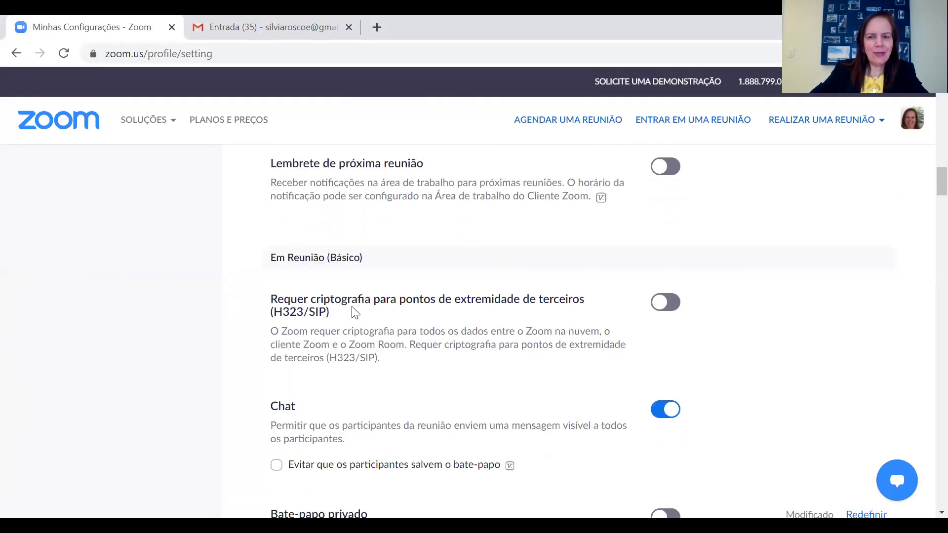
pyautogui.scroll(-11, 355, 312)
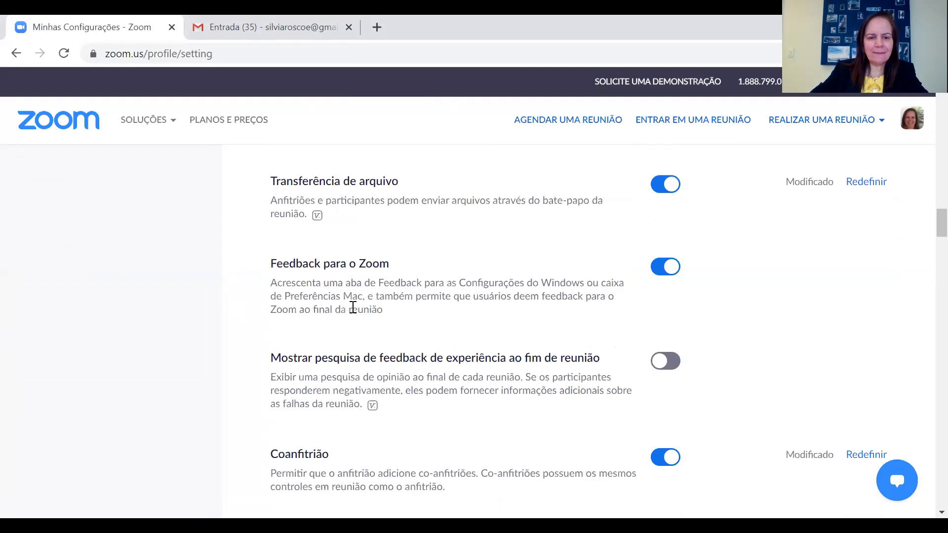
pyautogui.scroll(-9, 352, 311)
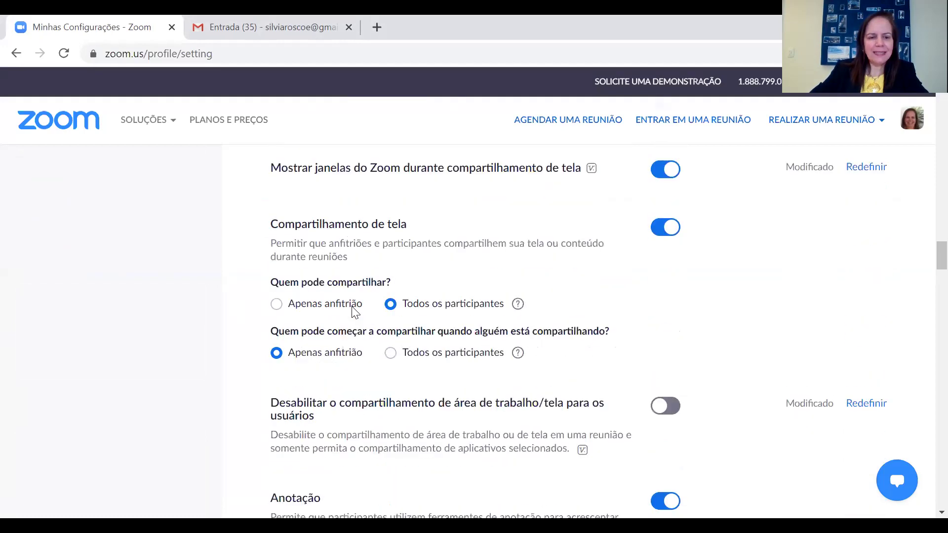
pyautogui.scroll(-10, 355, 312)
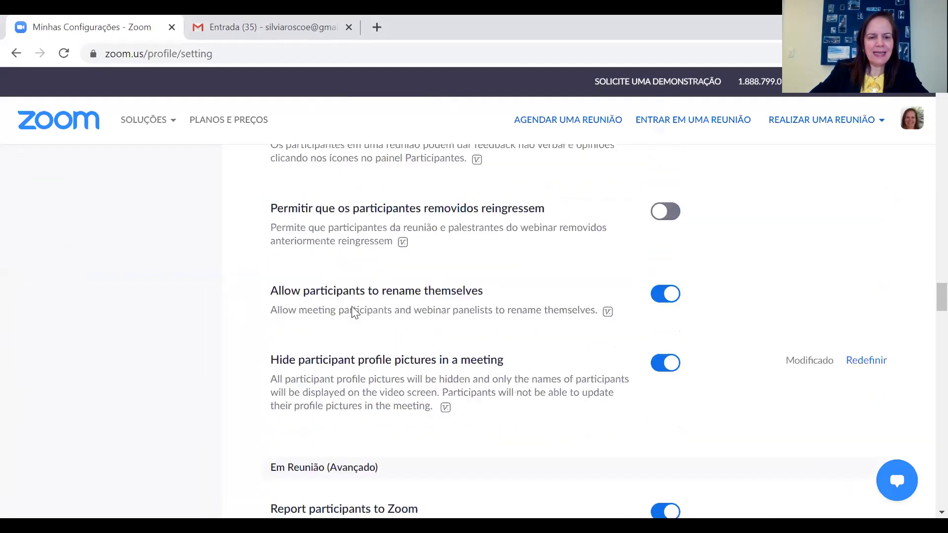
pyautogui.scroll(-2, 354, 311)
pyautogui.scroll(-3, 353, 307)
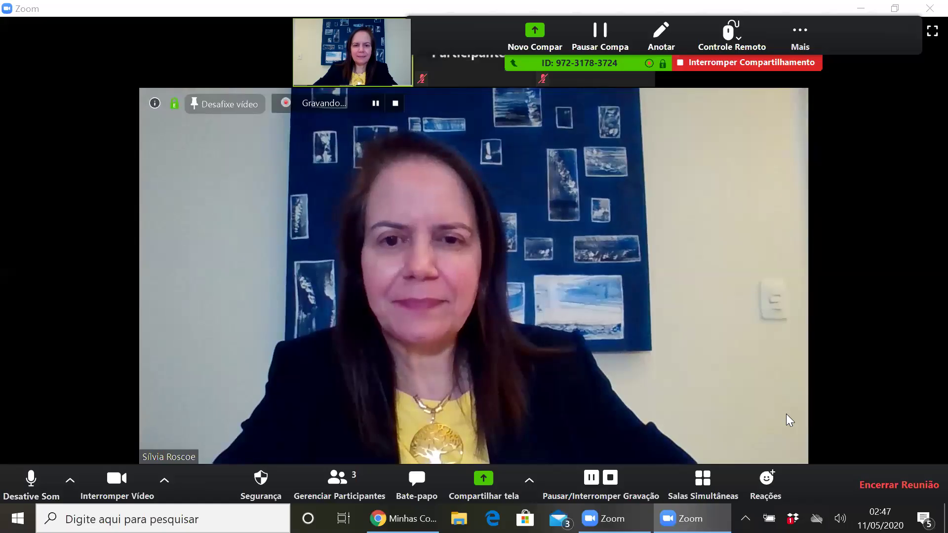
# Switch to the running meeting's breakout room setup and move the Criar Salas Simultâneas dialog clear of the presenter's video
pyautogui.click(703, 482)
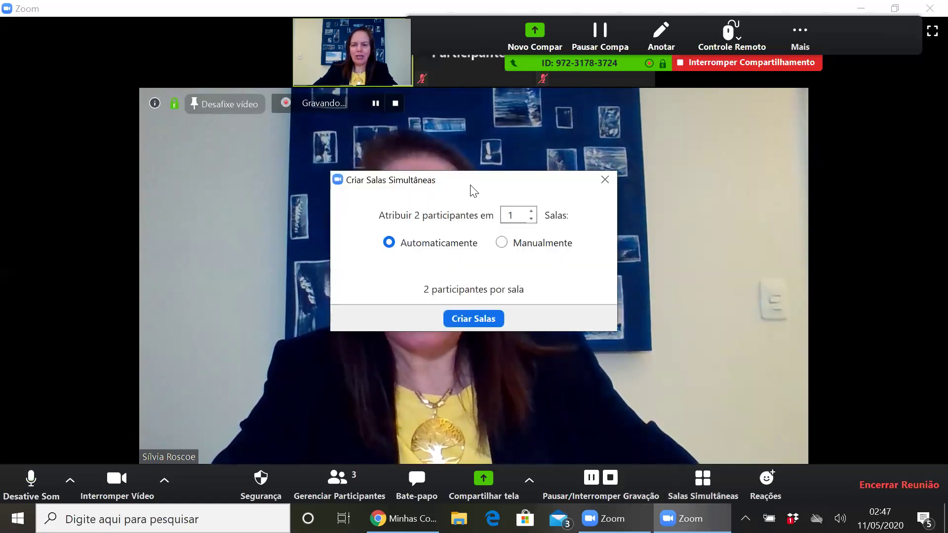
pyautogui.moveTo(472, 186); pyautogui.dragTo(713, 169)
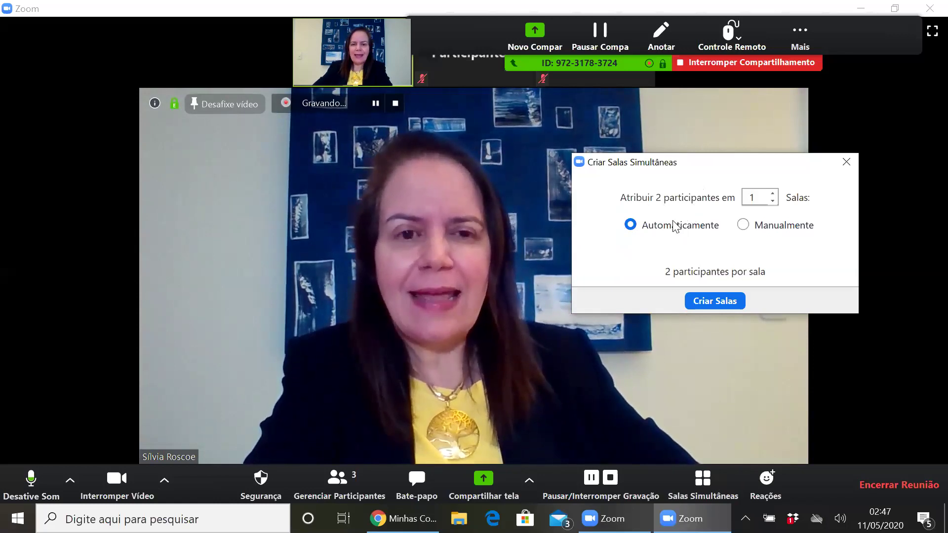
# Try room counts of 10, 2 and 1, and switch the participant assignment to manual and back to automatic
pyautogui.click(774, 193)
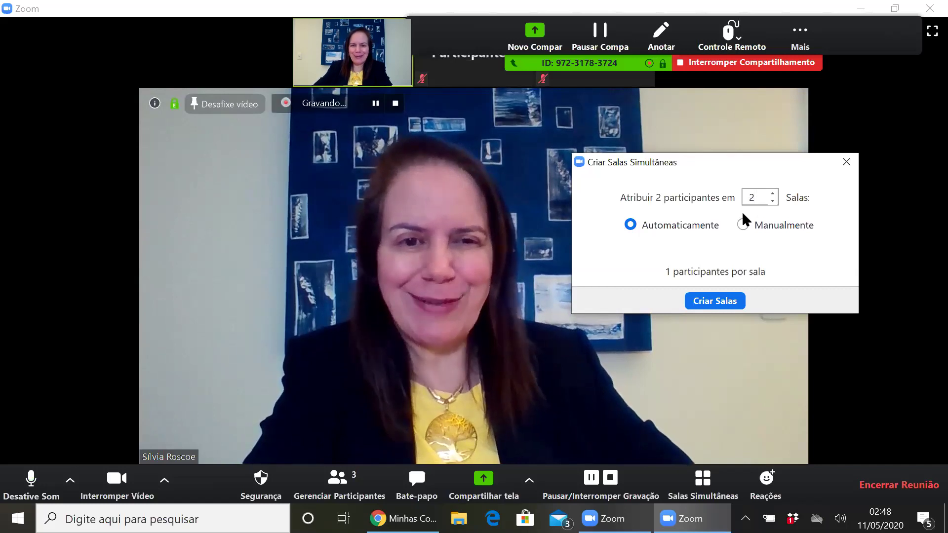
pyautogui.doubleClick(774, 193)
pyautogui.doubleClick(773, 193)
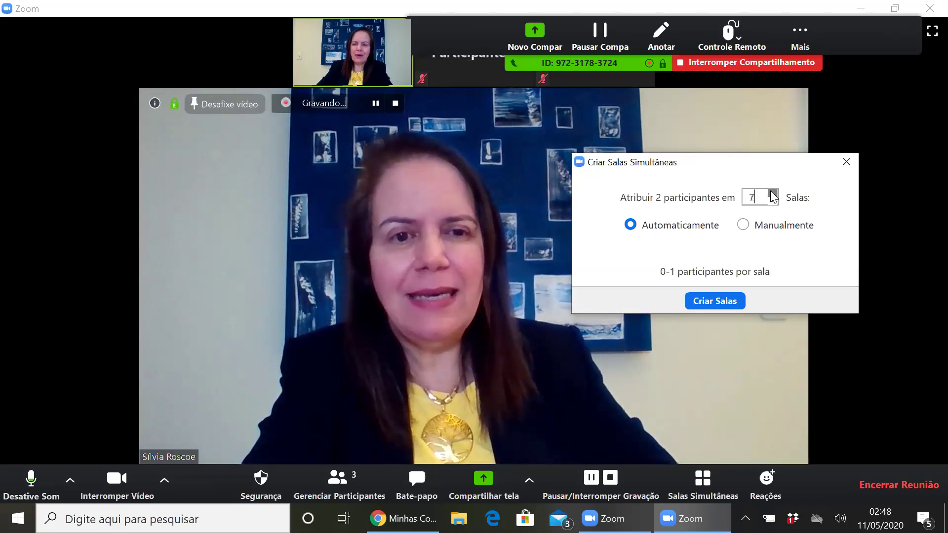
pyautogui.doubleClick(774, 193)
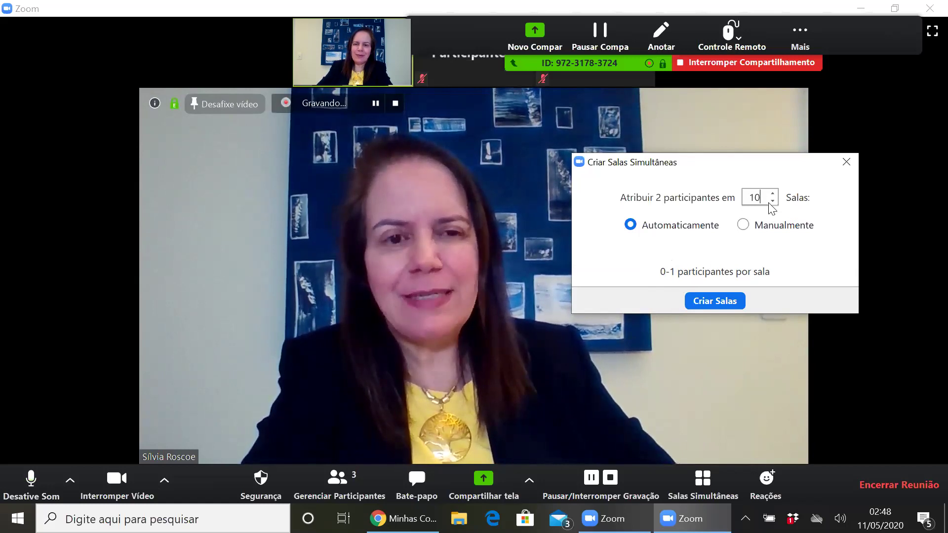
pyautogui.moveTo(766, 197); pyautogui.dragTo(747, 203)
pyautogui.write('2')
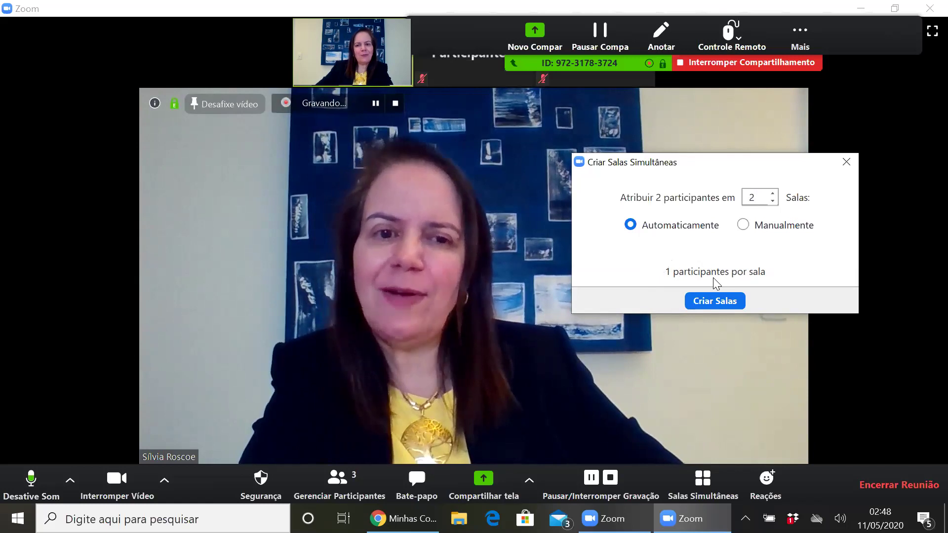
pyautogui.click(773, 201)
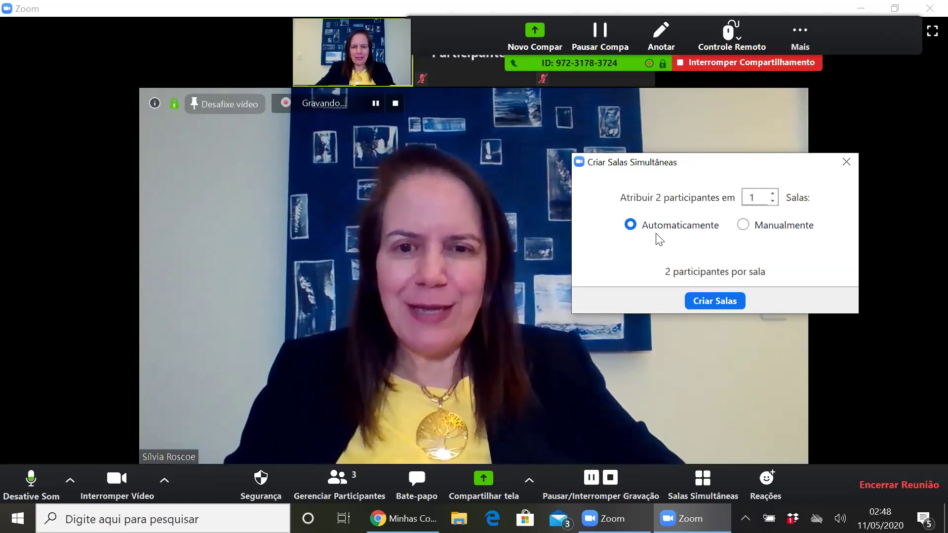
pyautogui.click(746, 227)
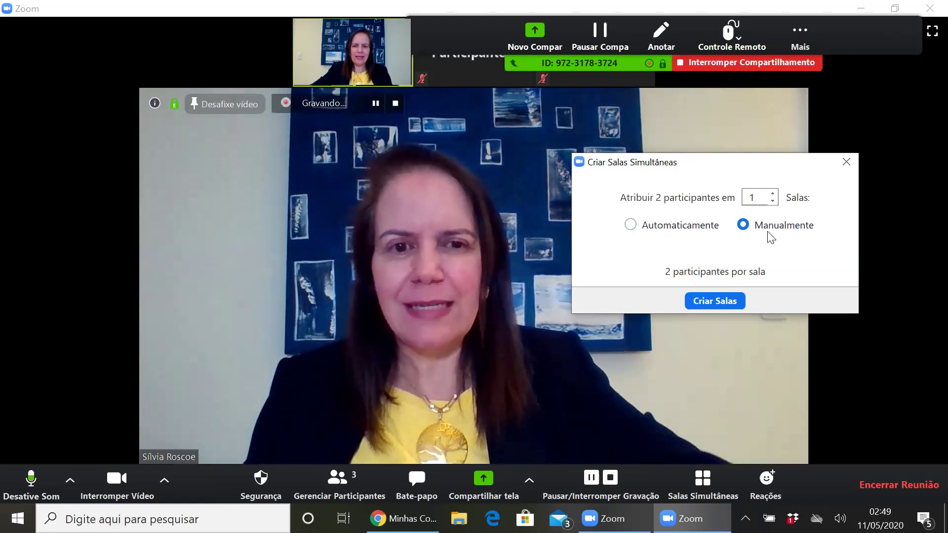
pyautogui.click(639, 224)
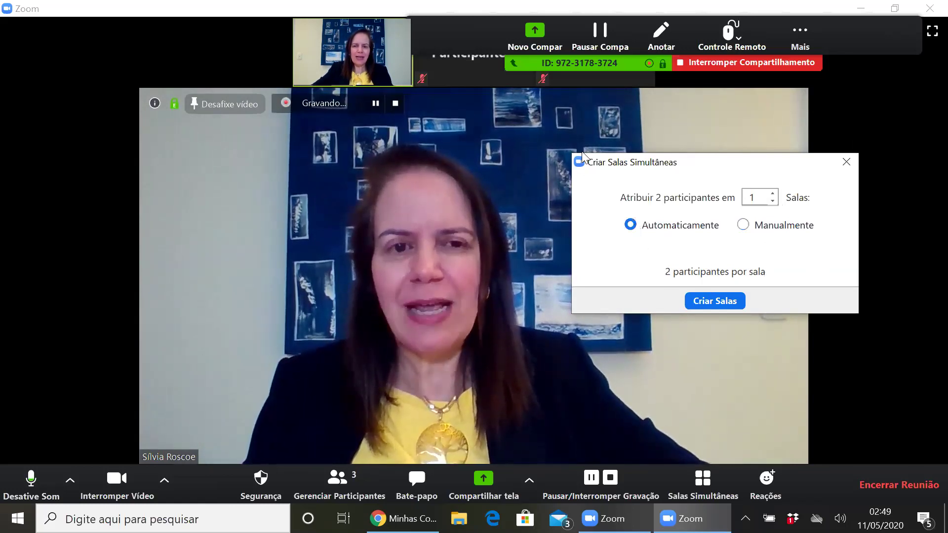
# Create 6 breakout rooms with automatic participant assignment and move the room list clear of the presenter's video
pyautogui.click(773, 194)
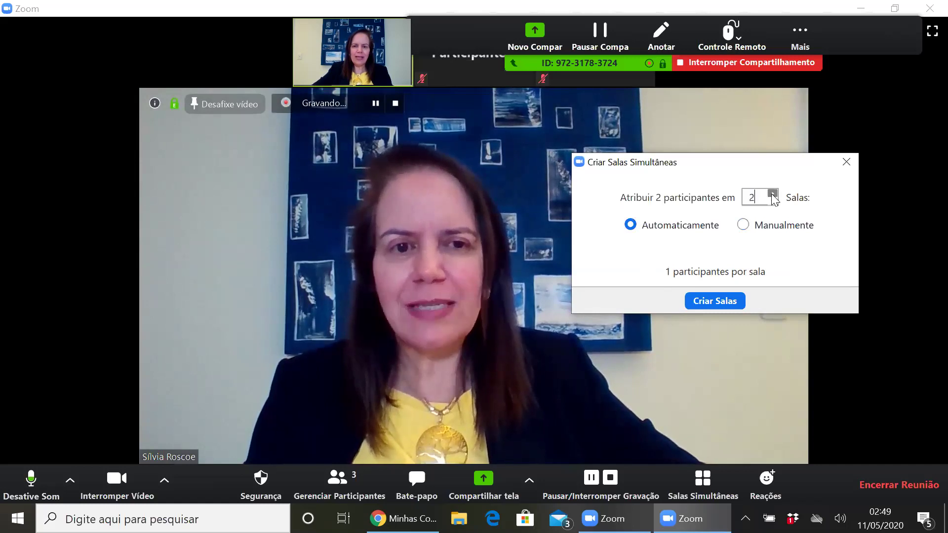
pyautogui.click(773, 194)
pyautogui.click(773, 194)
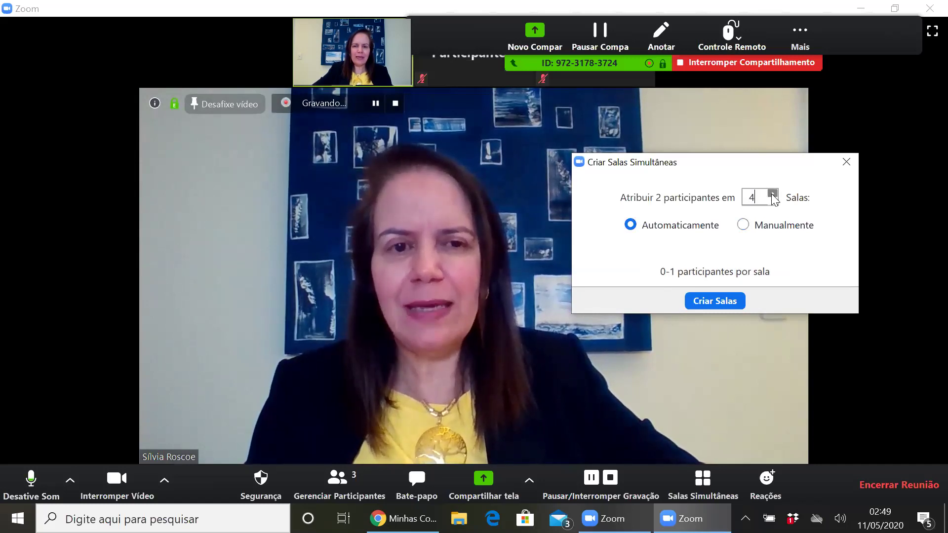
pyautogui.click(773, 194)
pyautogui.click(773, 193)
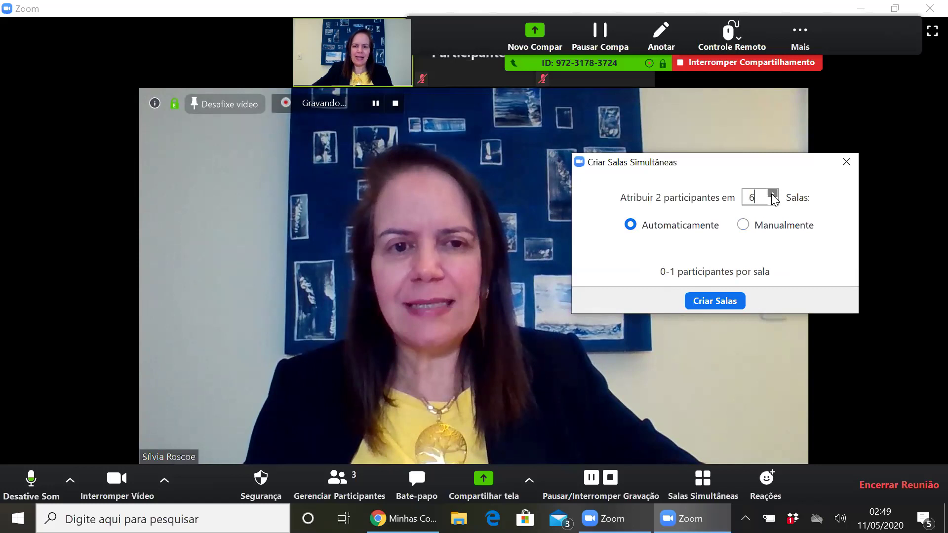
pyautogui.click(719, 303)
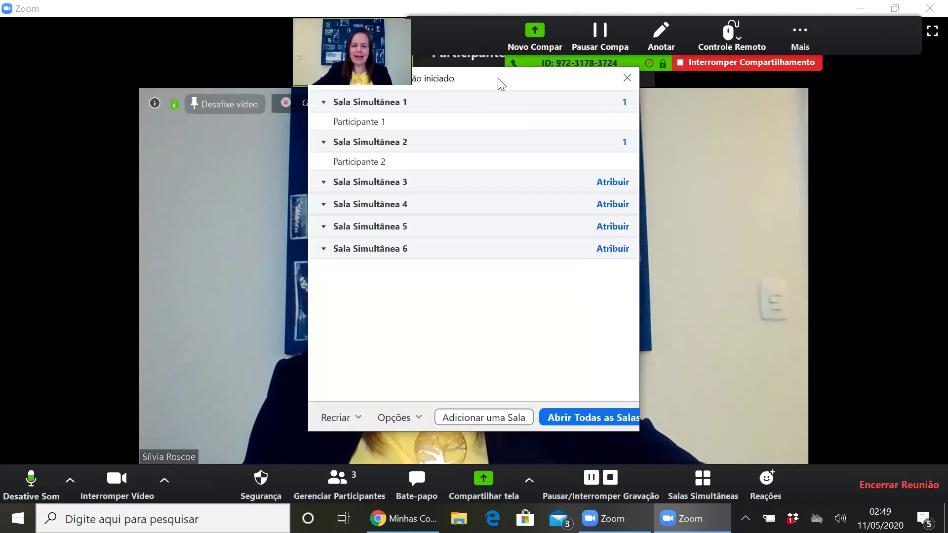
pyautogui.moveTo(501, 84); pyautogui.dragTo(758, 104)
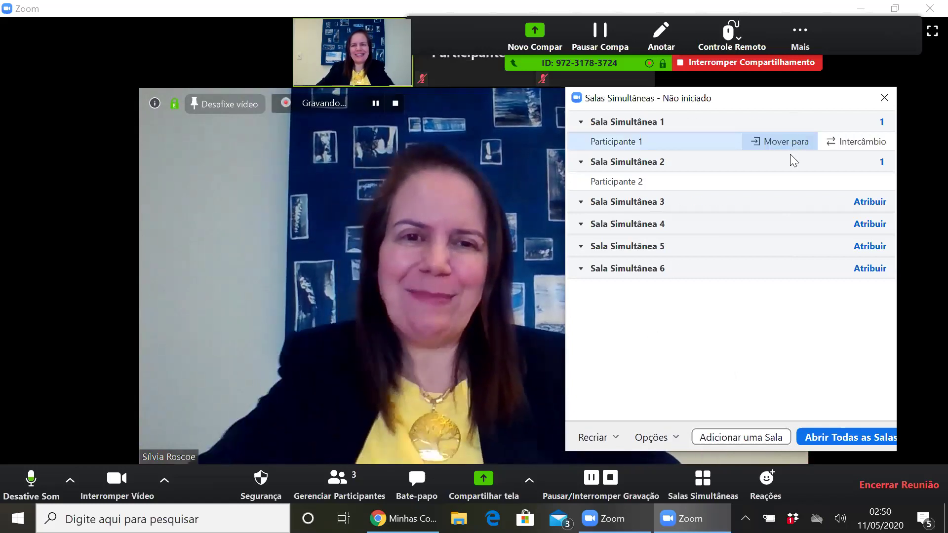
# Move Participante 2 into Sala Simultânea 1 and back to Sala Simultânea 2
pyautogui.moveTo(842, 162)
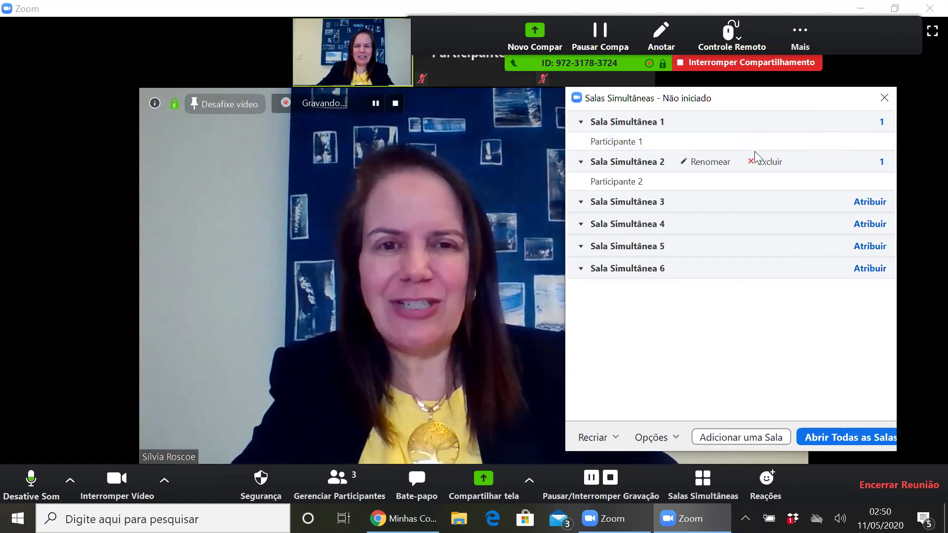
pyautogui.moveTo(642, 187)
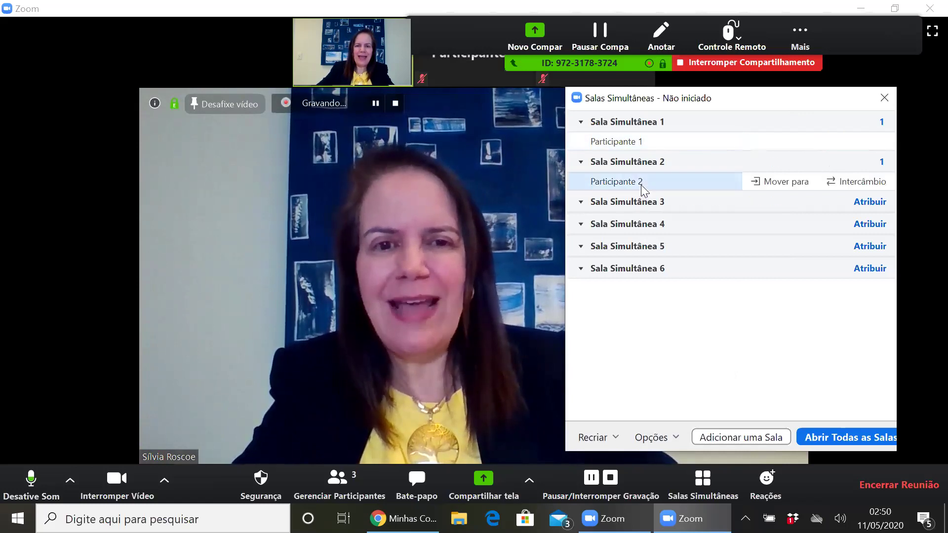
pyautogui.moveTo(643, 135)
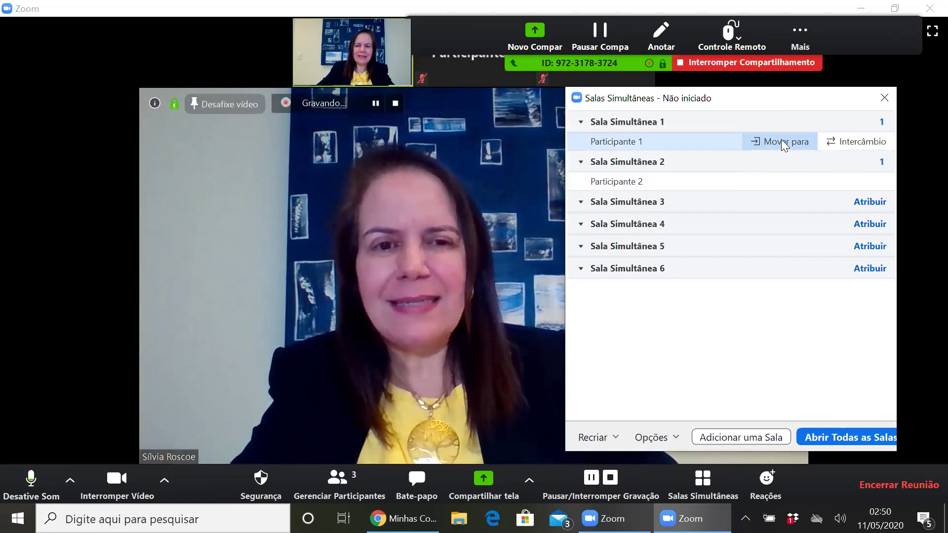
pyautogui.click(797, 182)
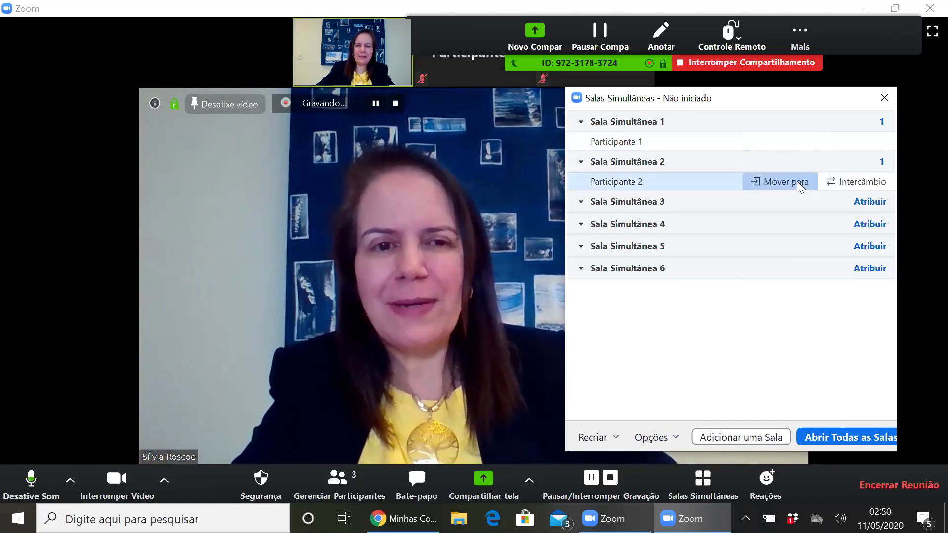
pyautogui.click(706, 154)
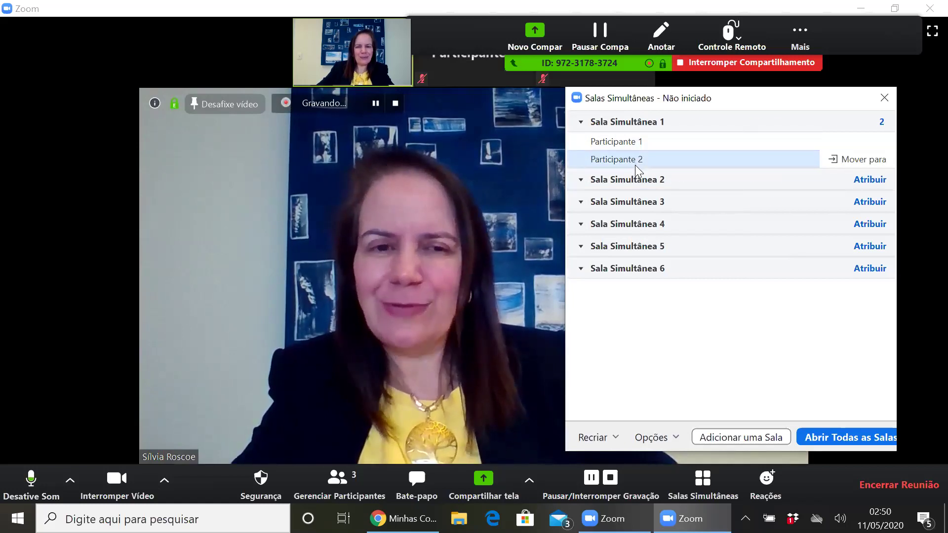
pyautogui.click(855, 157)
pyautogui.click(786, 126)
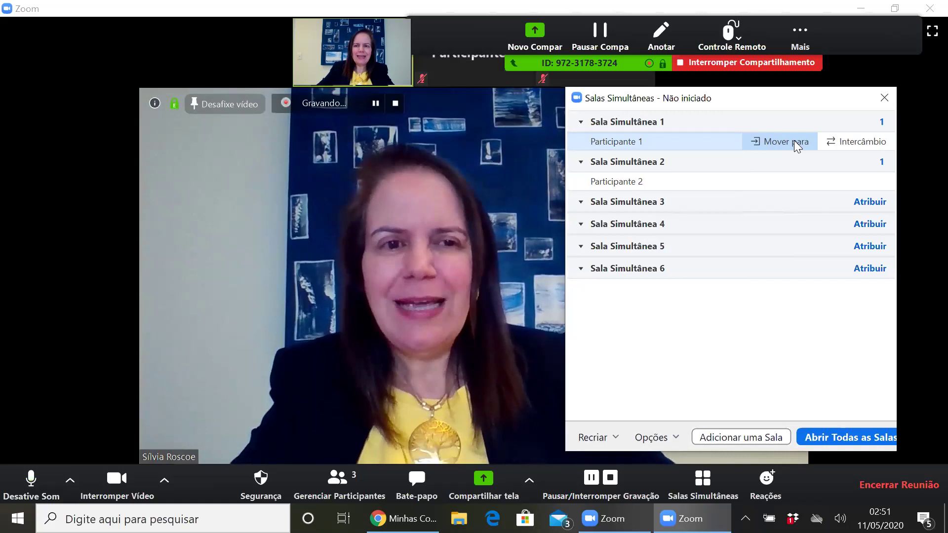
# Swap Participante 1 in Sala Simultânea 1 with Participante 2 in Sala Simultânea 2
pyautogui.click(853, 139)
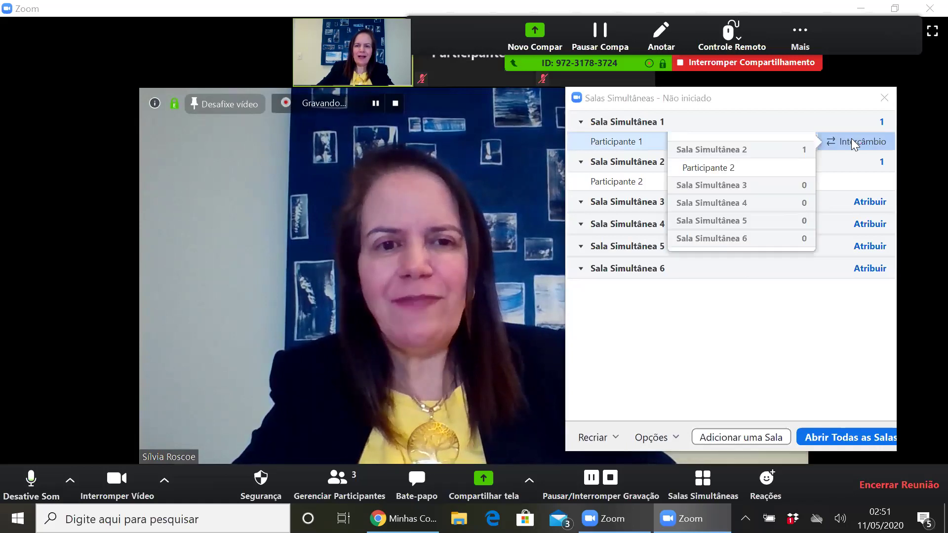
pyautogui.click(778, 167)
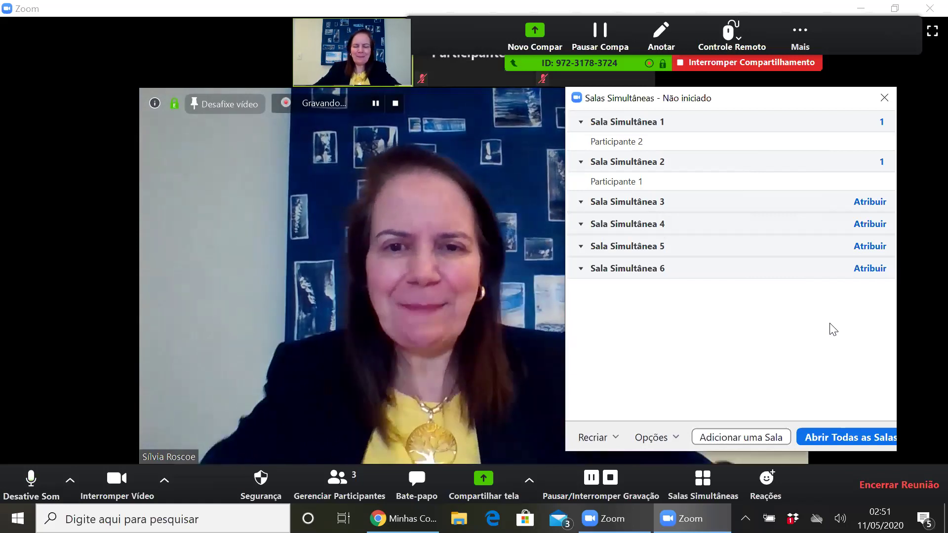
# Review the breakout session options and open all the rooms for the participants
pyautogui.click(654, 435)
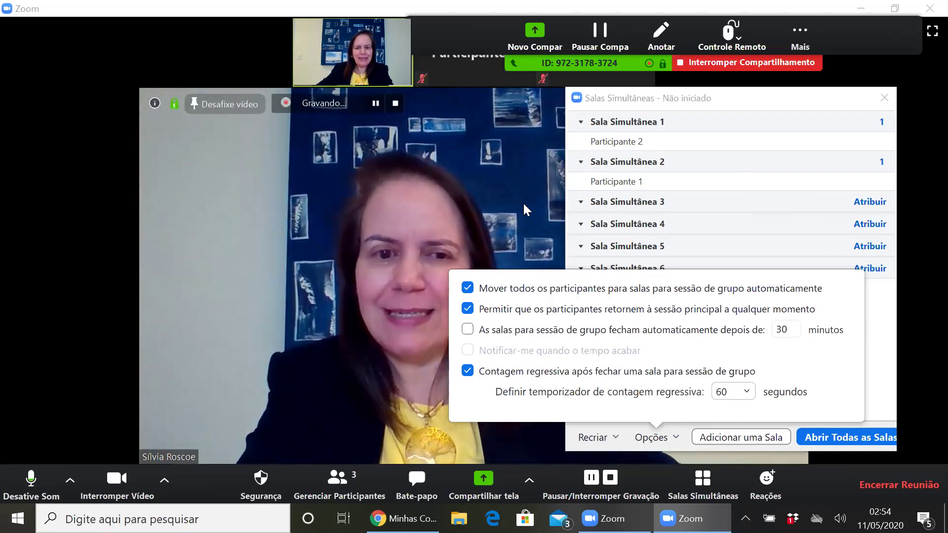
pyautogui.click(523, 239)
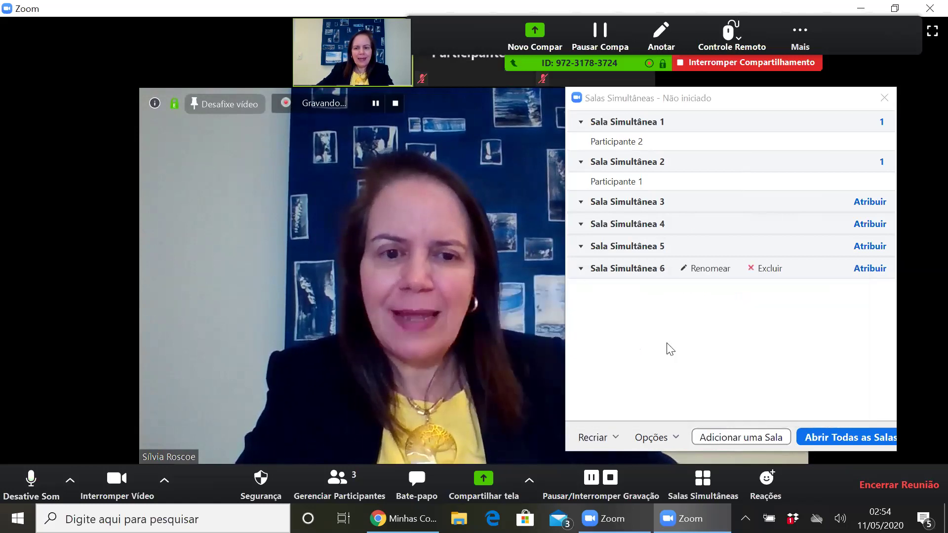
pyautogui.click(839, 435)
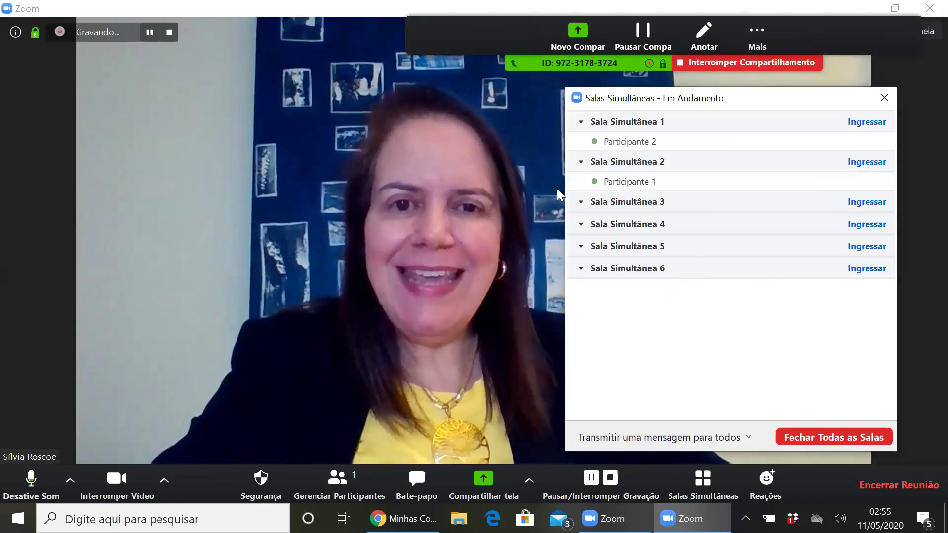
pyautogui.moveTo(588, 179)
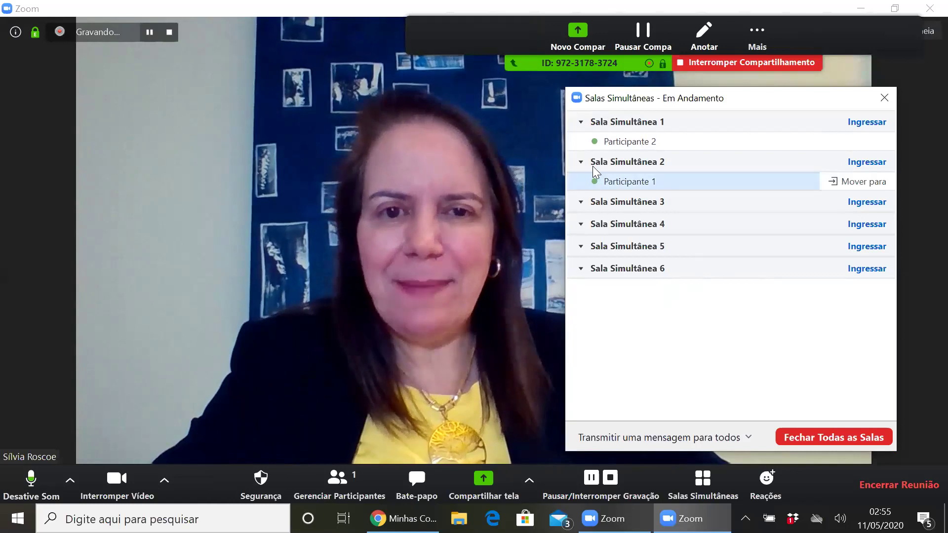
pyautogui.moveTo(593, 132)
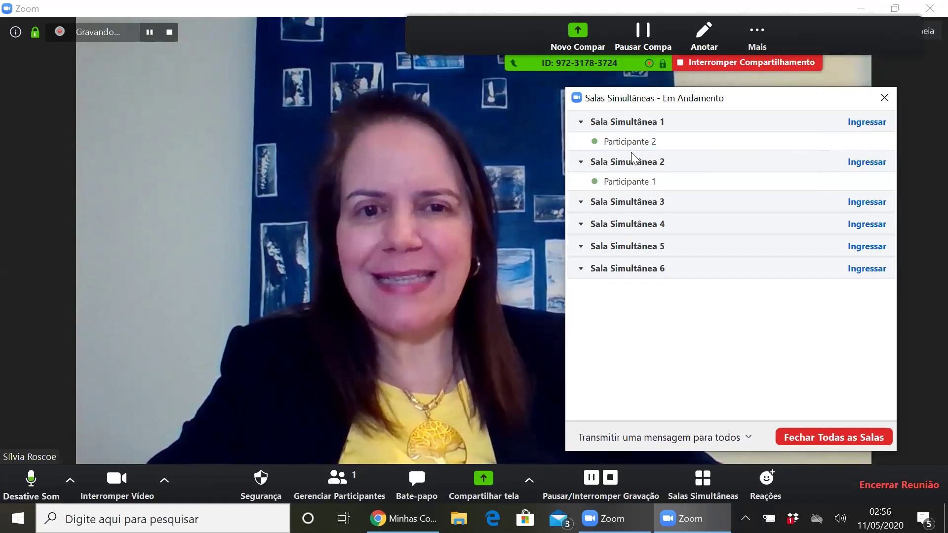
# End the breakout session by closing all the rooms, and close the room list once the participants are back
pyautogui.moveTo(866, 138)
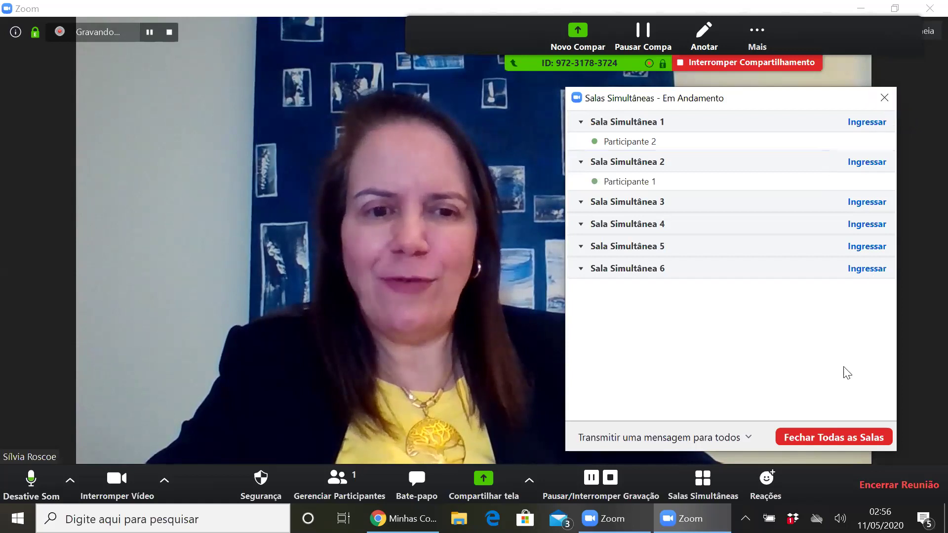
pyautogui.click(820, 431)
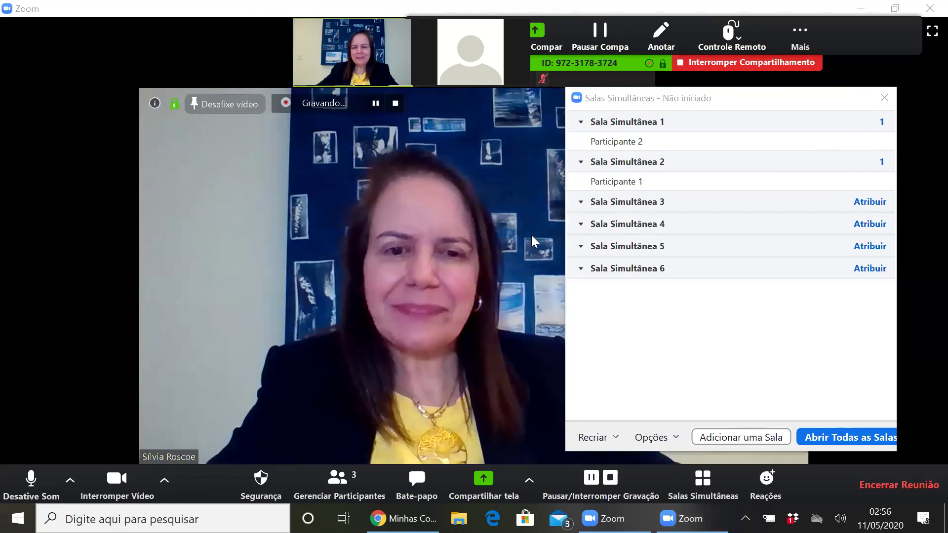
pyautogui.click(885, 97)
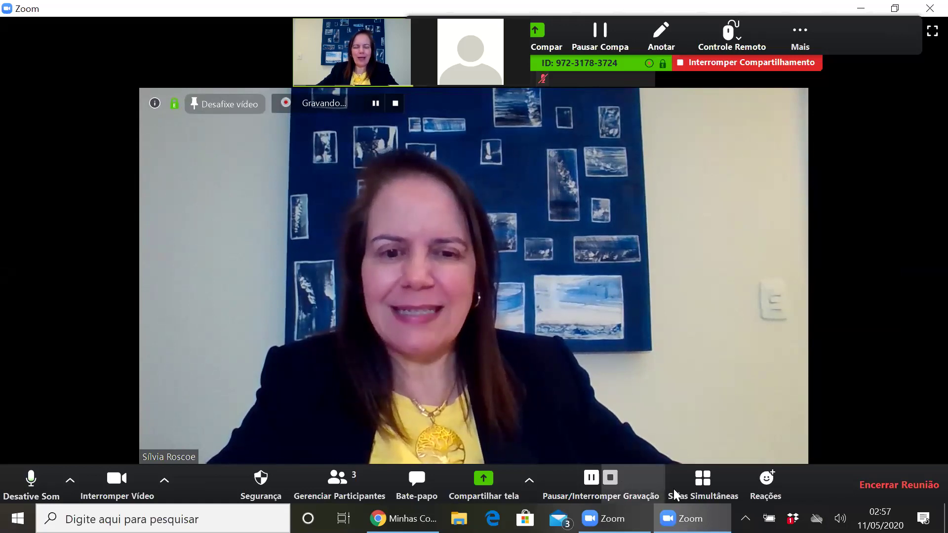
# Reopen the breakout room list clear of the presenter's video and recreate all 6 rooms with automatic participant assignment
pyautogui.click(714, 481)
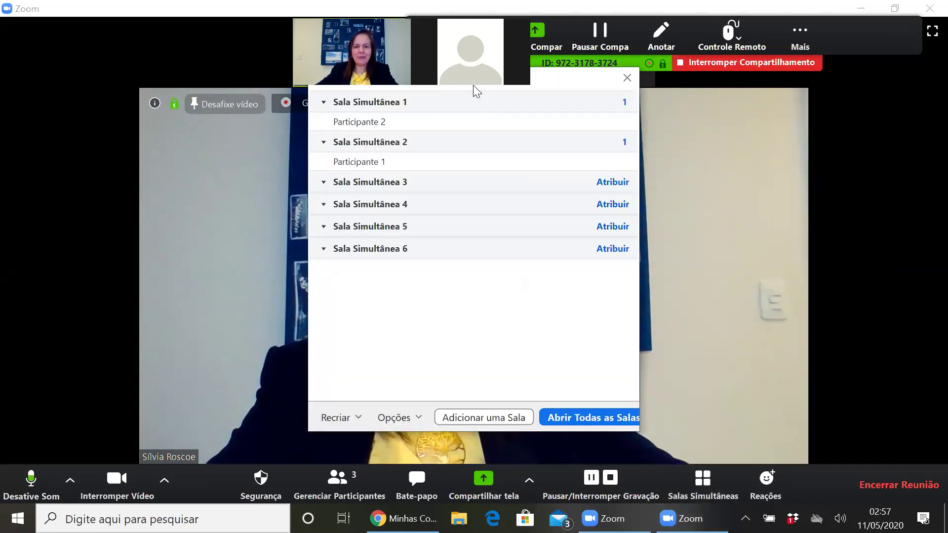
pyautogui.moveTo(474, 85); pyautogui.dragTo(701, 92)
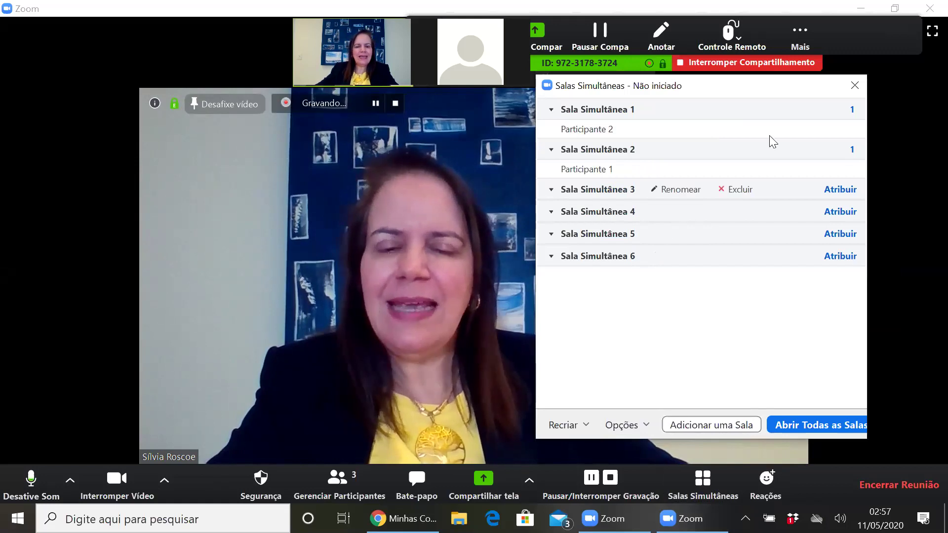
pyautogui.click(568, 426)
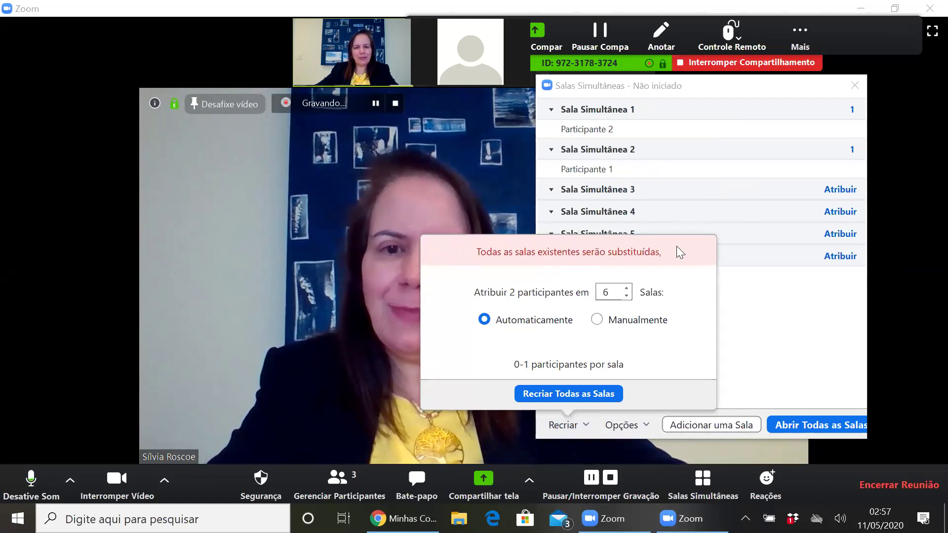
pyautogui.click(548, 398)
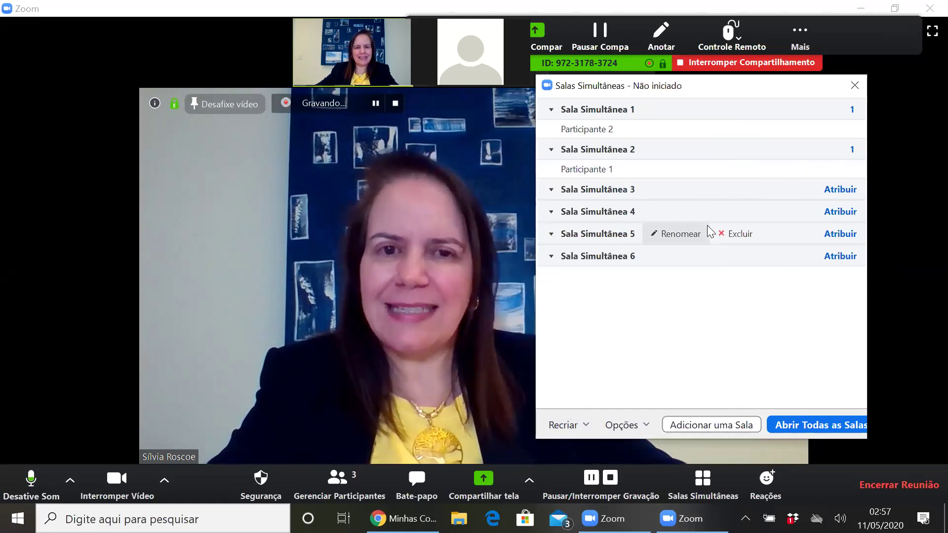
# Move Participante 1 into Sala Simultânea 1 and back to Sala Simultânea 2
pyautogui.moveTo(690, 157)
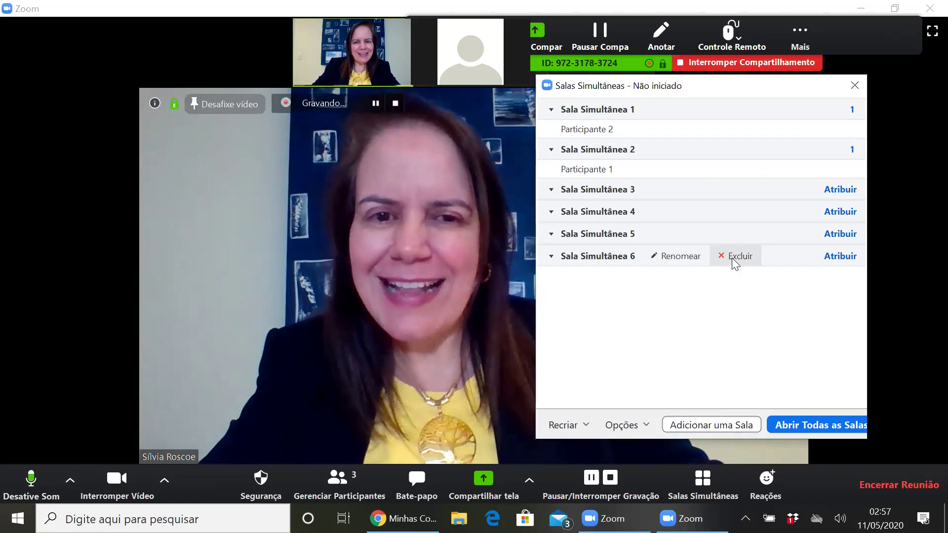
pyautogui.moveTo(716, 110)
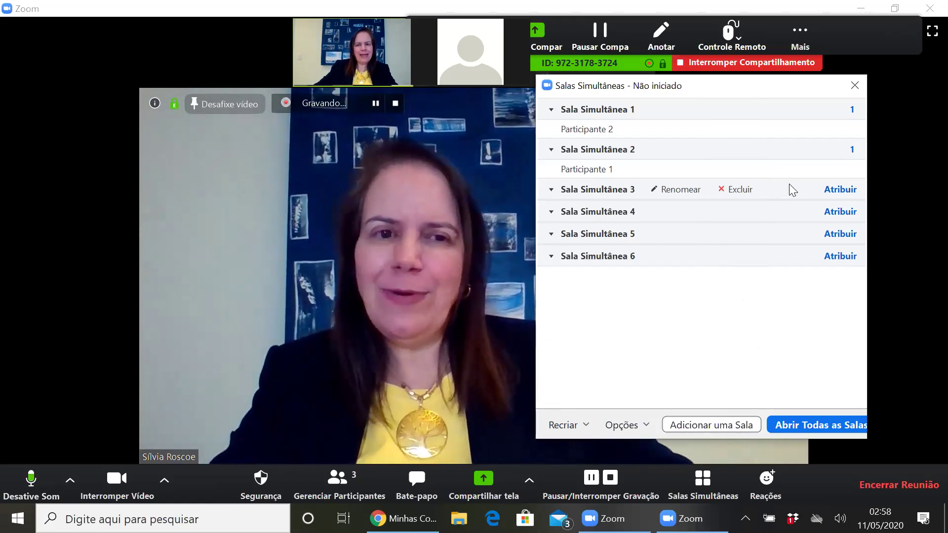
pyautogui.moveTo(806, 163)
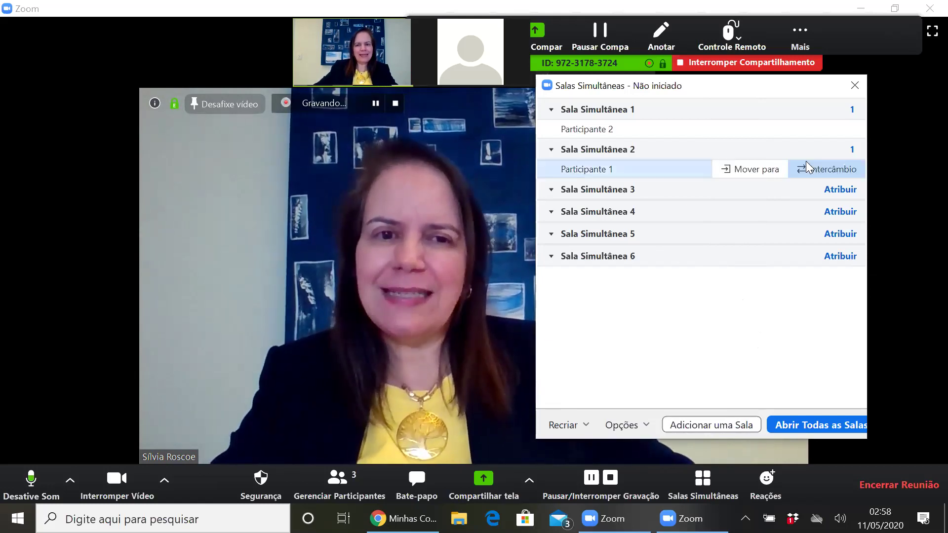
pyautogui.click(759, 166)
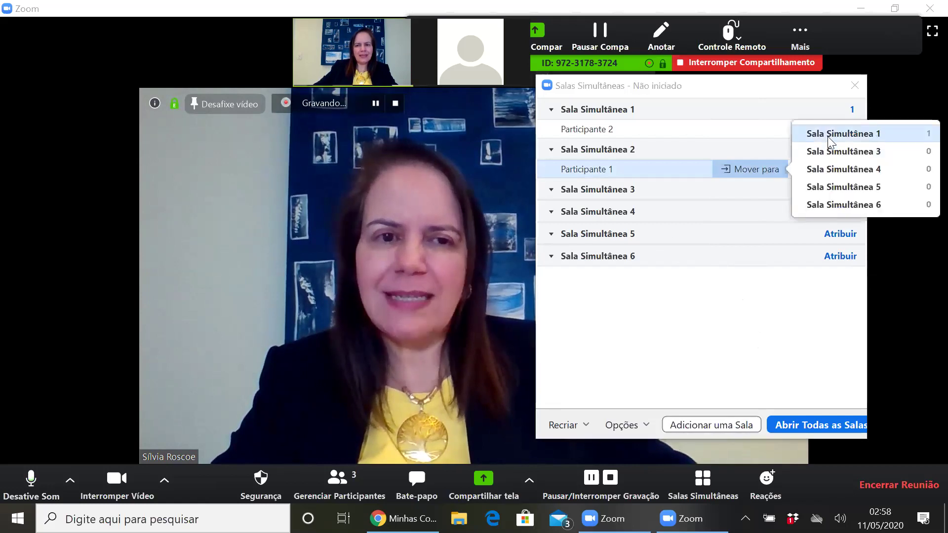
pyautogui.click(832, 142)
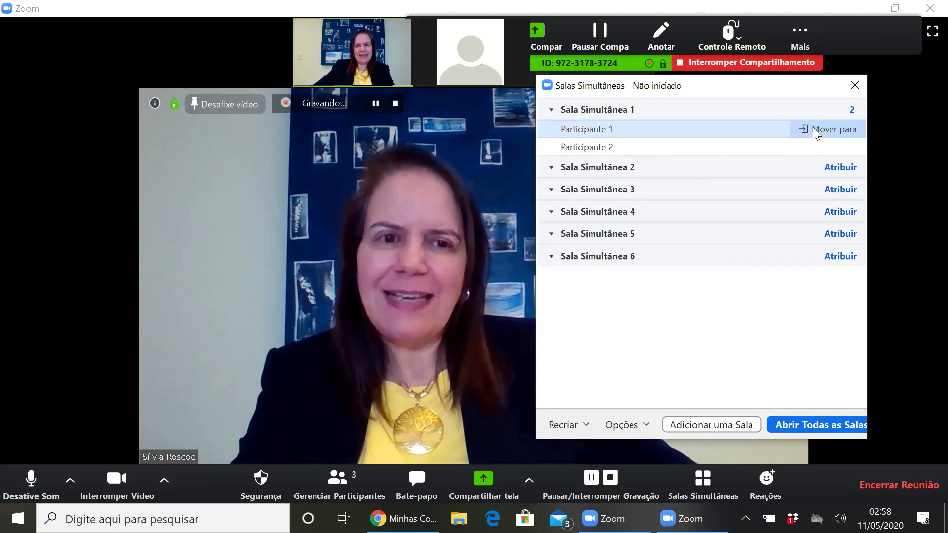
pyautogui.click(816, 127)
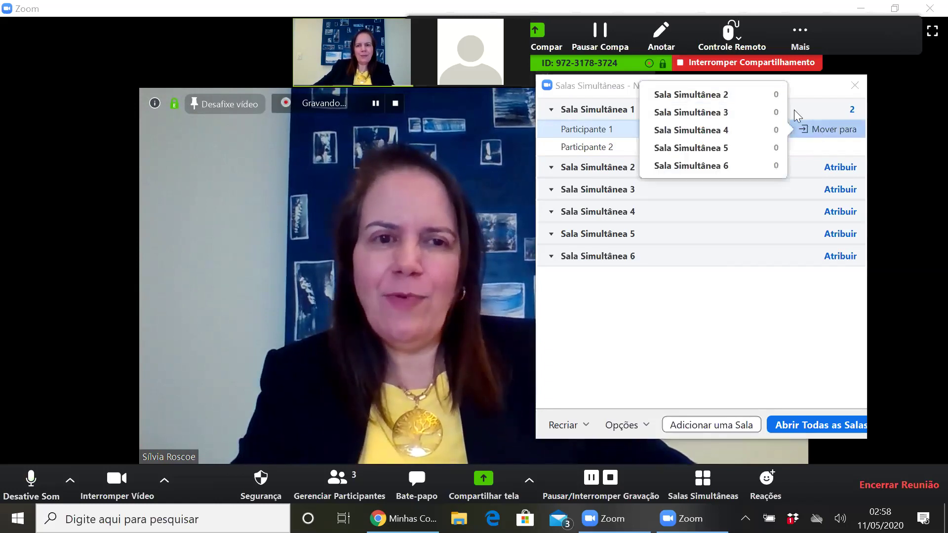
pyautogui.click(760, 98)
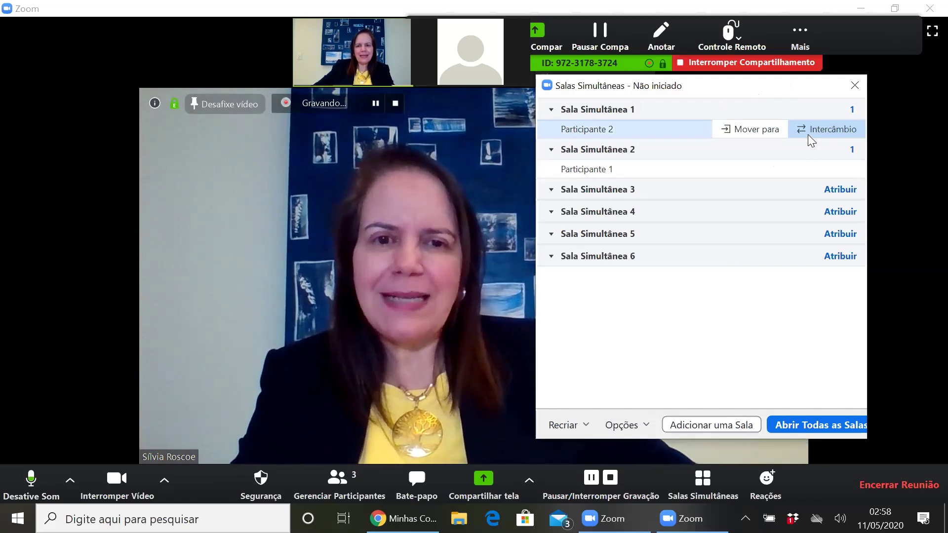
# Move Participante 2 from Sala Simultânea 1 into Sala Simultânea 2 and close the room list
pyautogui.click(755, 129)
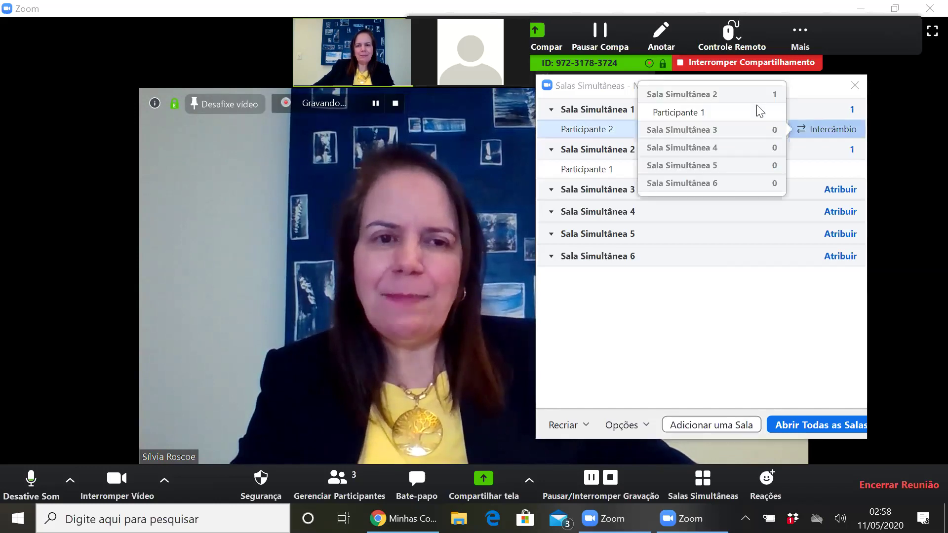
pyautogui.click(804, 164)
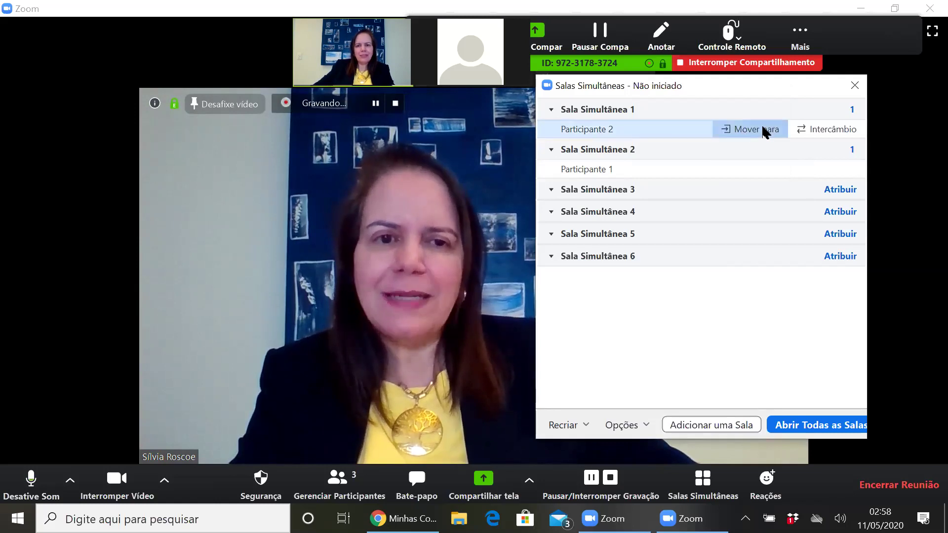
pyautogui.click(763, 129)
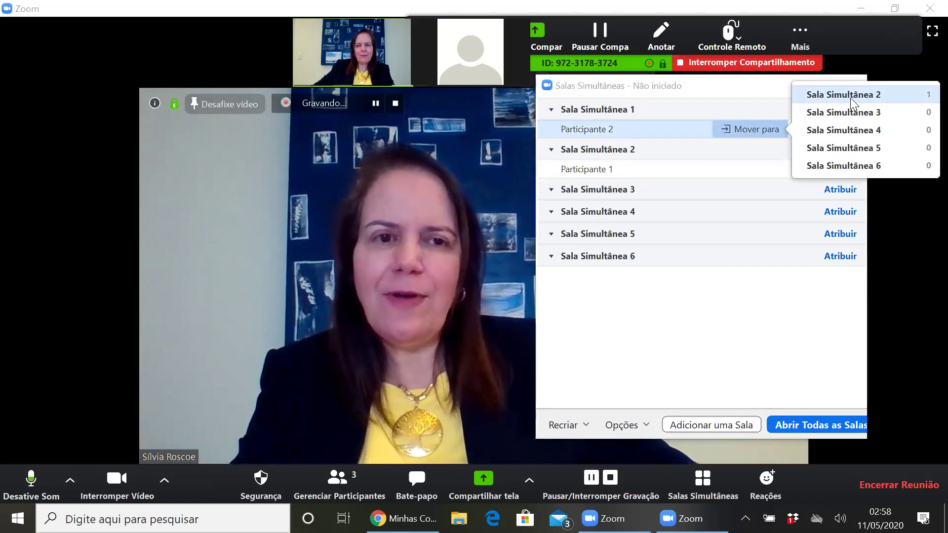
pyautogui.click(850, 95)
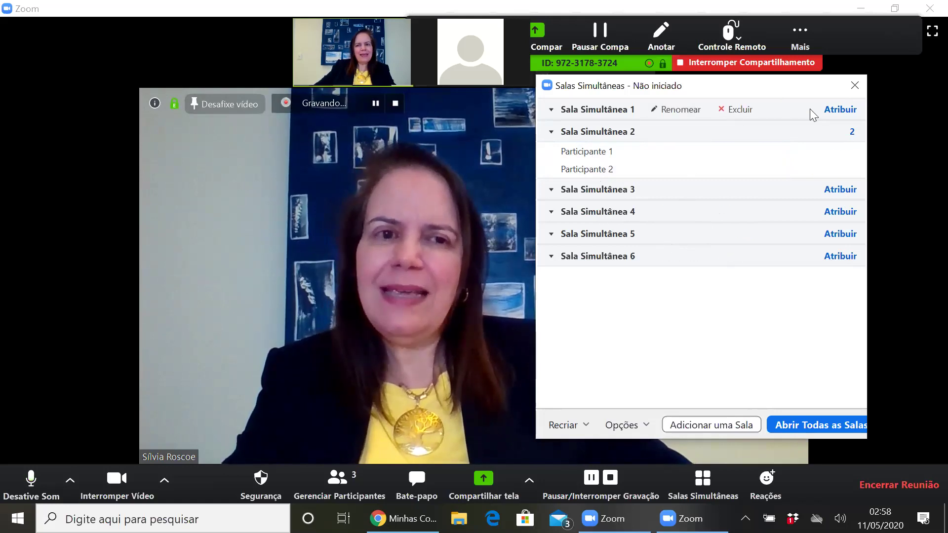
pyautogui.click(854, 86)
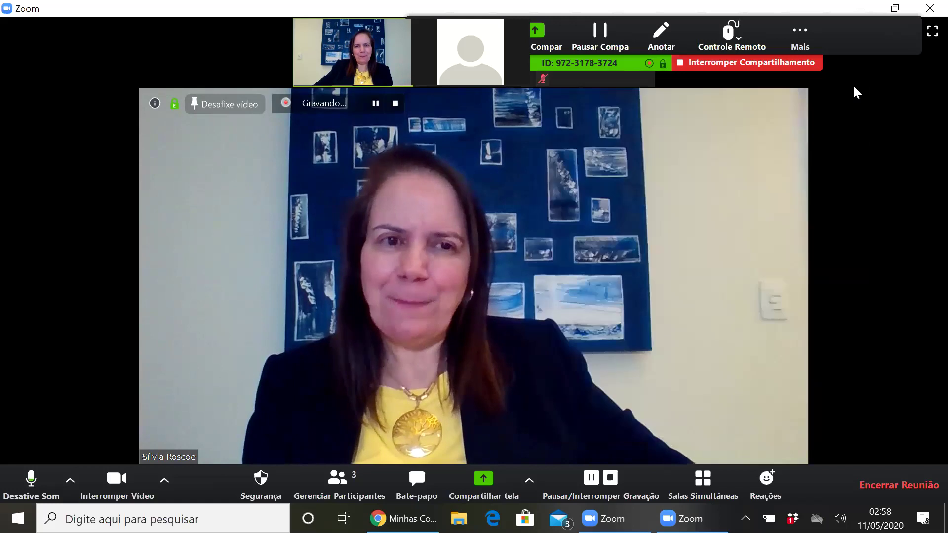